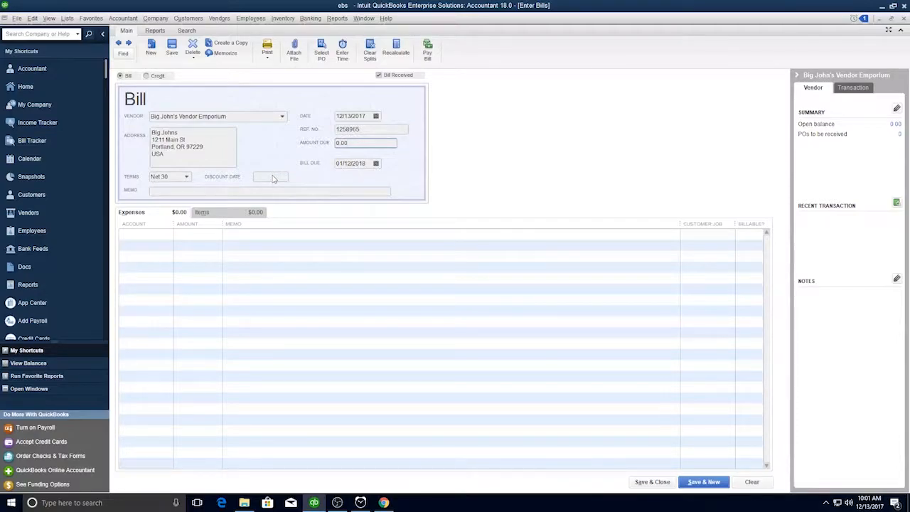
click(212, 158)
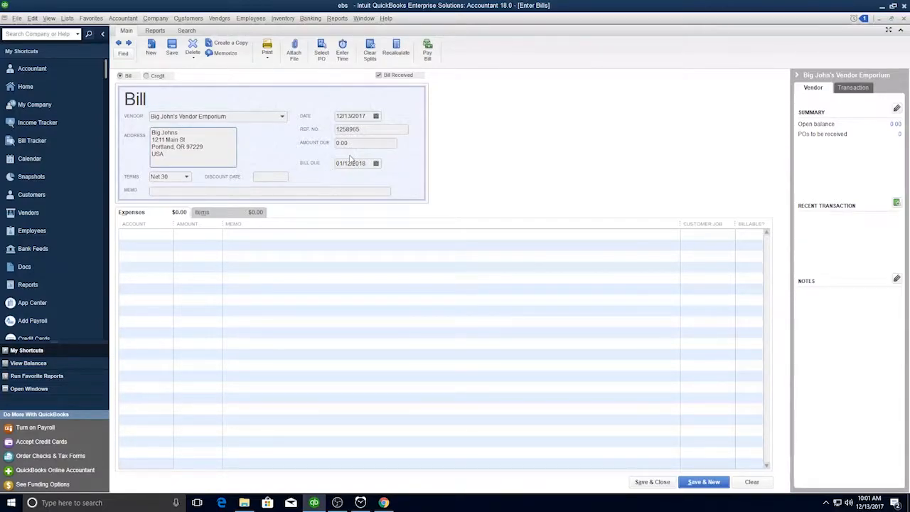
click(153, 190)
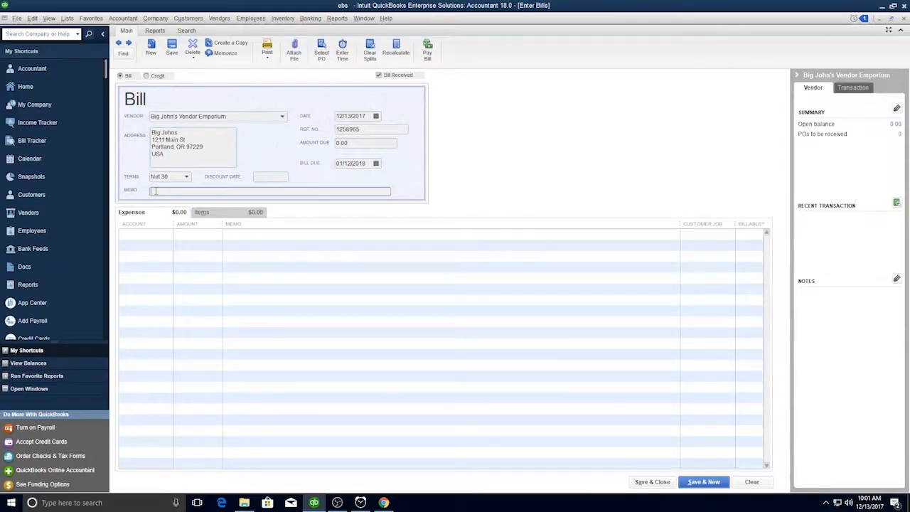
click(216, 219)
click(167, 215)
click(201, 213)
click(170, 213)
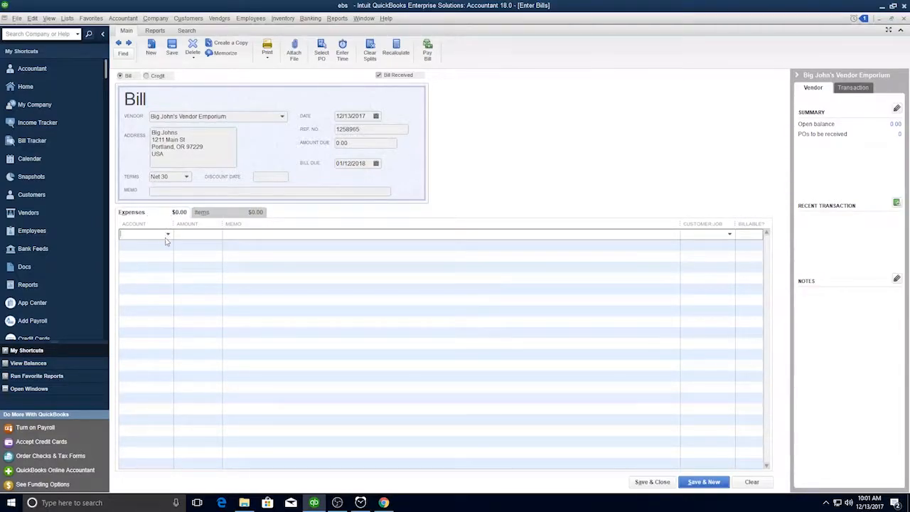
- Try Bank Service Charges as the first expense line's account, and settle on the Janitorial account instead
click(168, 235)
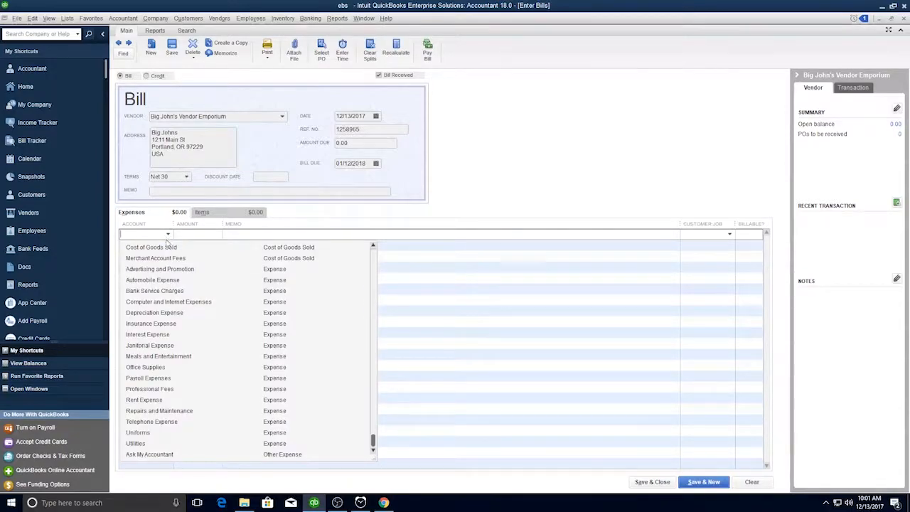
click(146, 291)
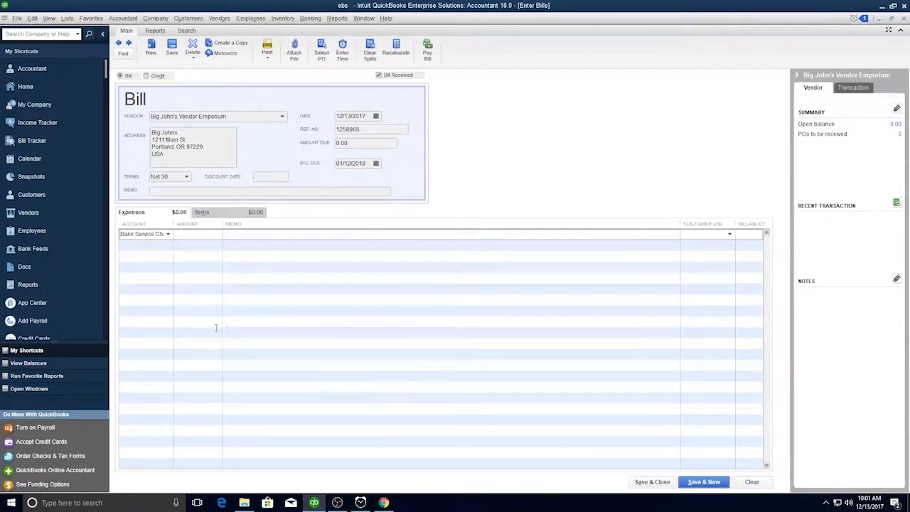
click(167, 235)
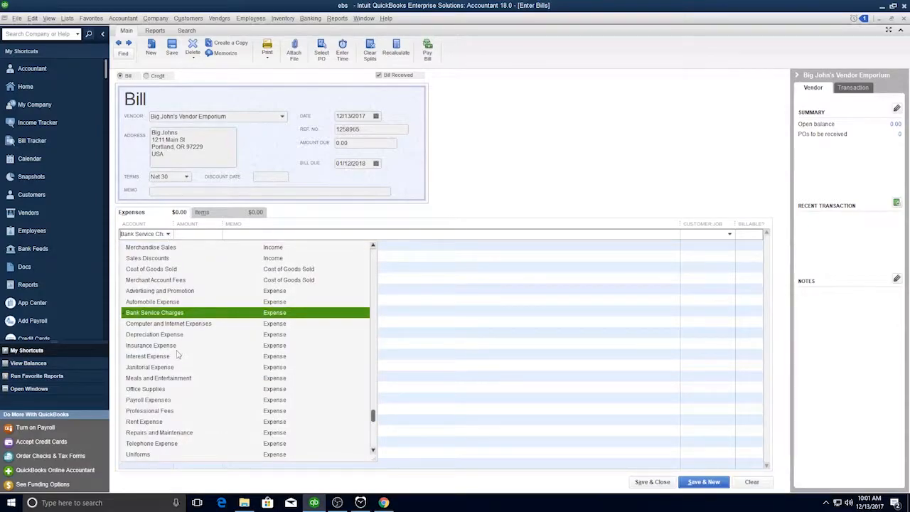
click(146, 367)
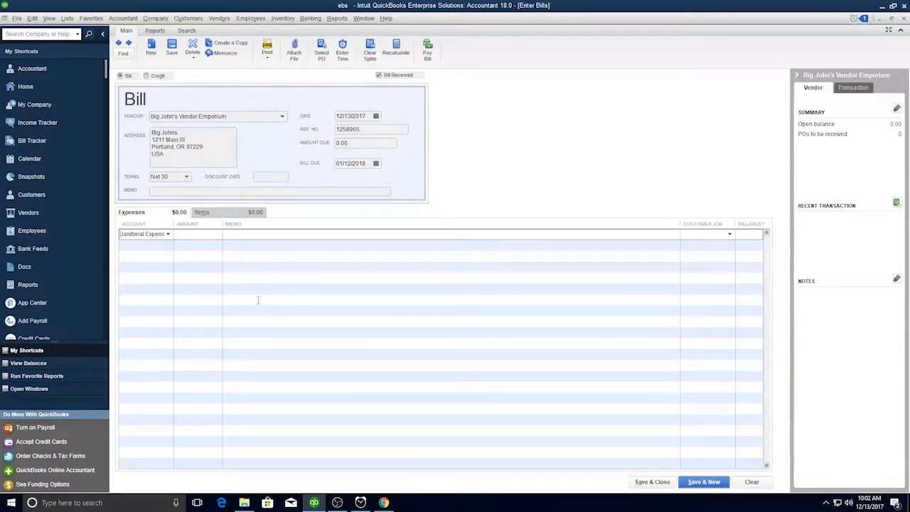
- Add Widget 1 and Widget 2 as two item lines on the vendor bill
click(203, 212)
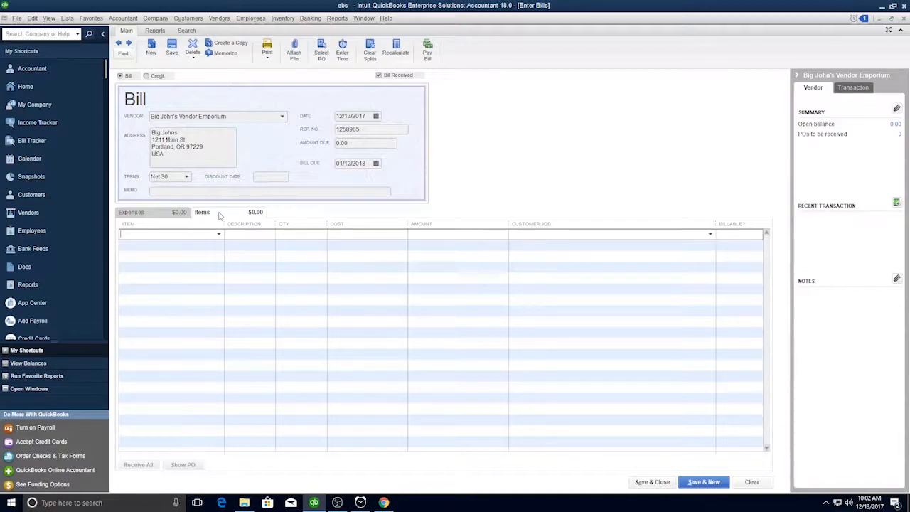
click(219, 234)
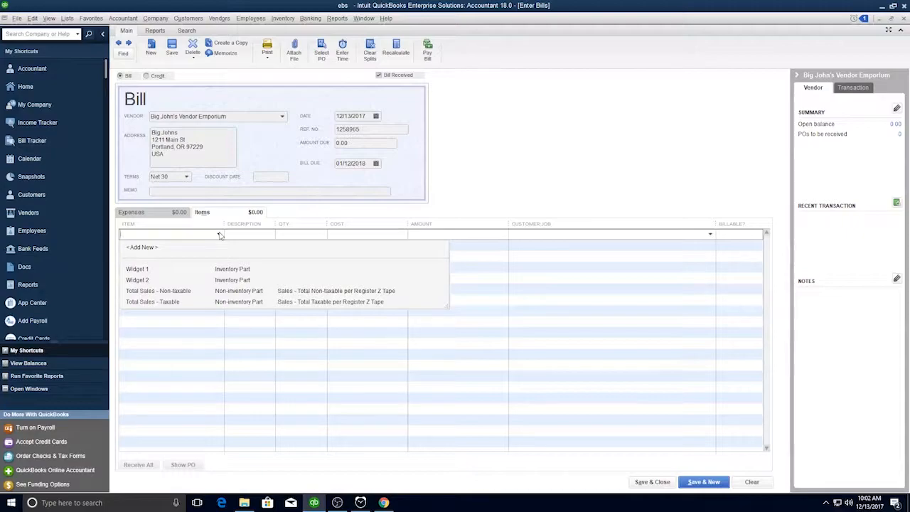
click(138, 269)
click(211, 247)
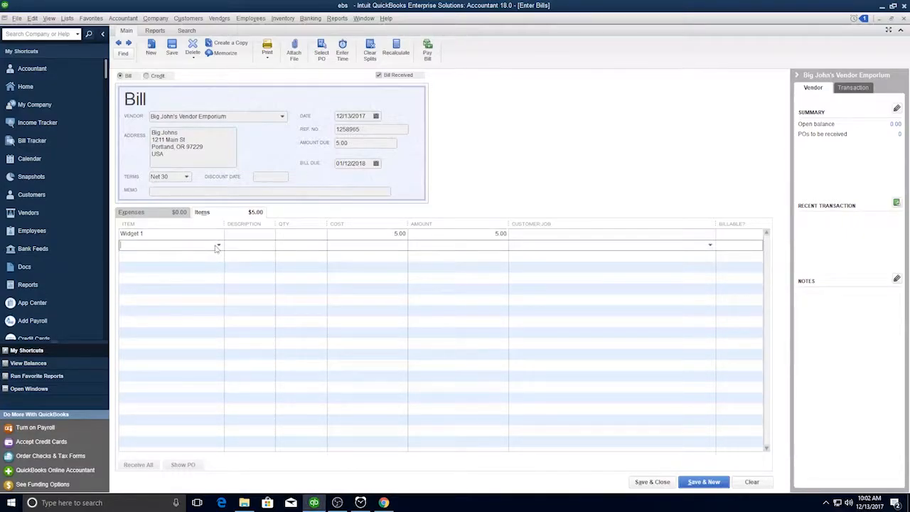
click(218, 246)
click(135, 291)
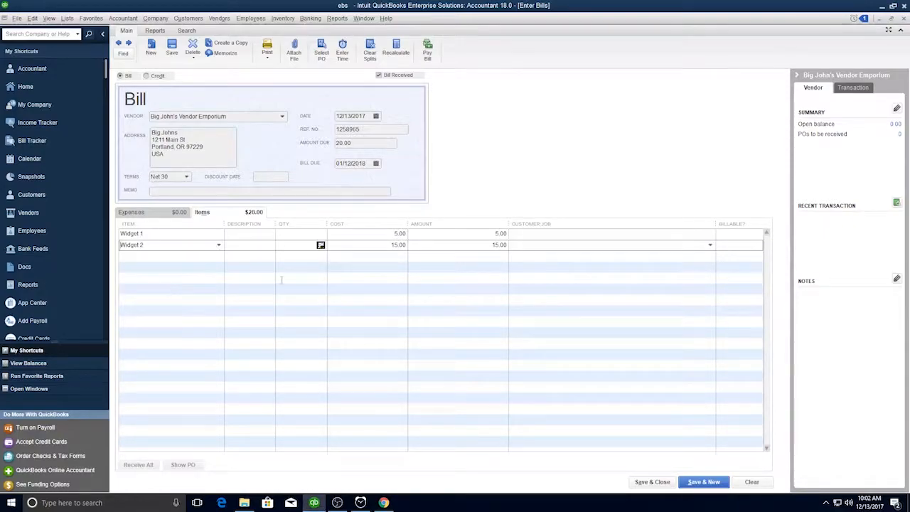
- Set the bill's item quantities to 500 for Widget 1 and 1000 for Widget 2
click(249, 236)
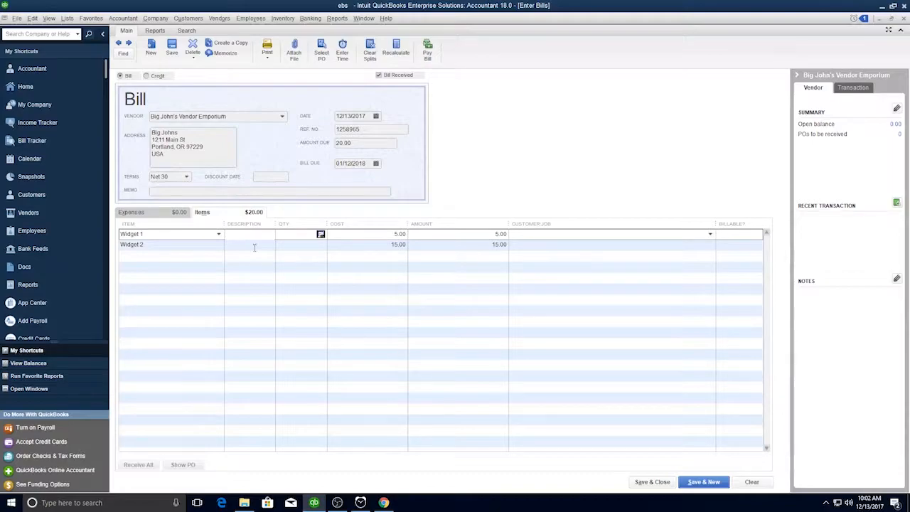
click(300, 234)
text(500)
click(312, 247)
text(1000)
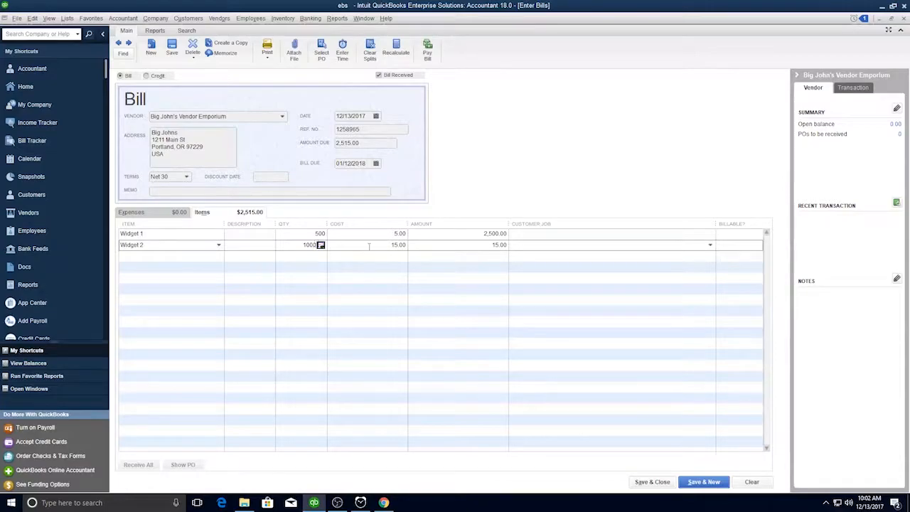
click(383, 237)
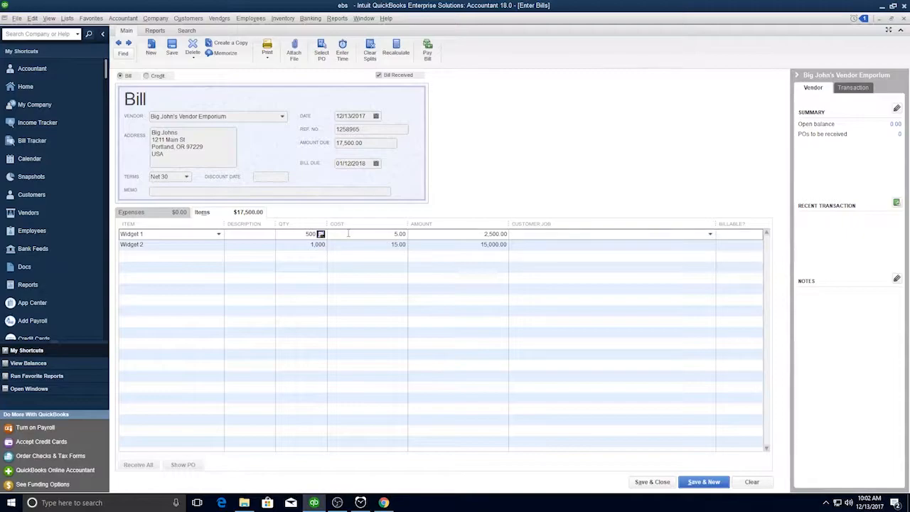
- Check the amounts on both widget lines and save the bill for Big John's Vendor Emporium
click(460, 234)
click(445, 244)
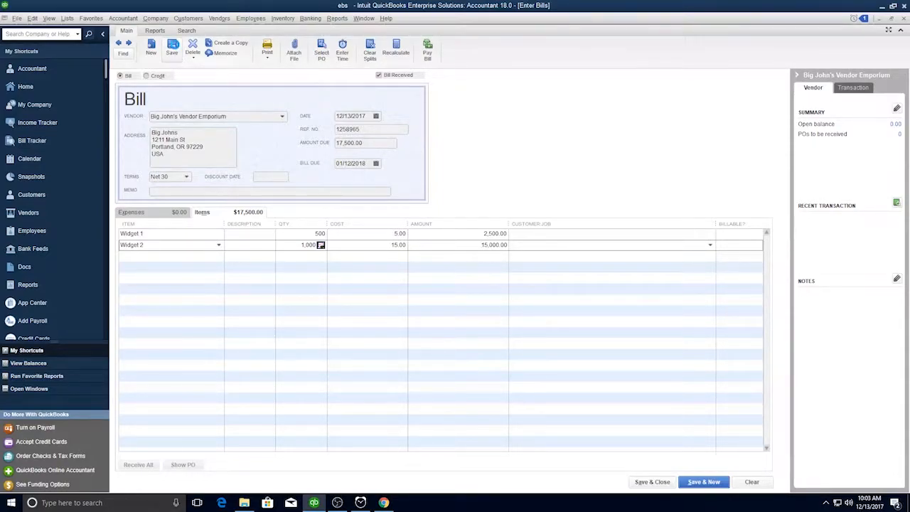
click(175, 51)
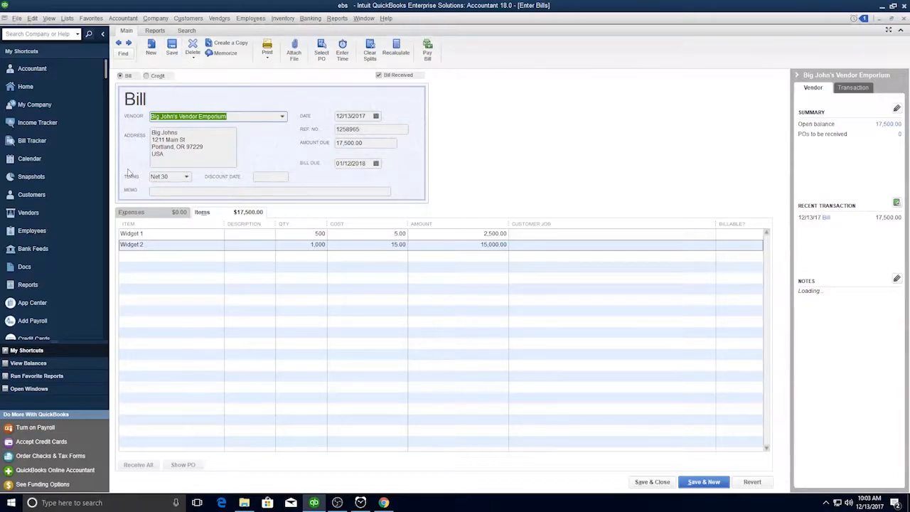
- Open the Vendor Center and review the vendor's transactions and the transaction types that can be shown
click(219, 18)
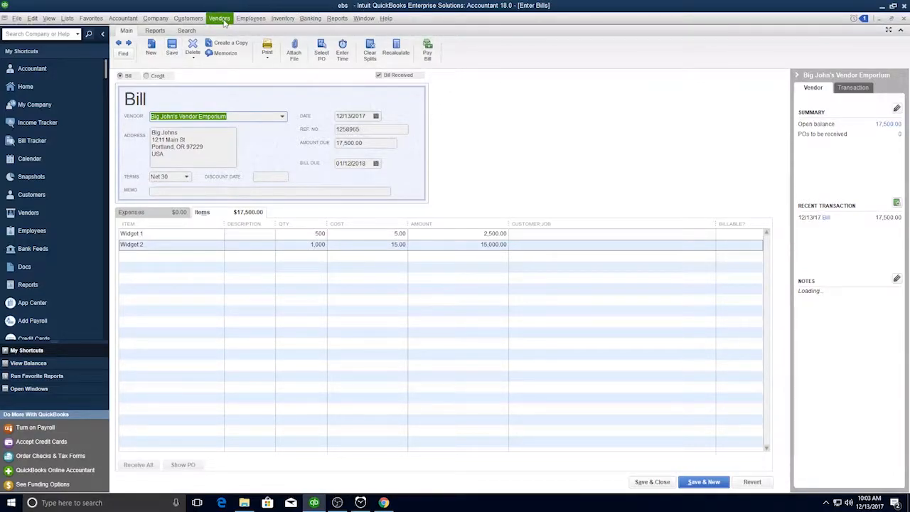
click(224, 31)
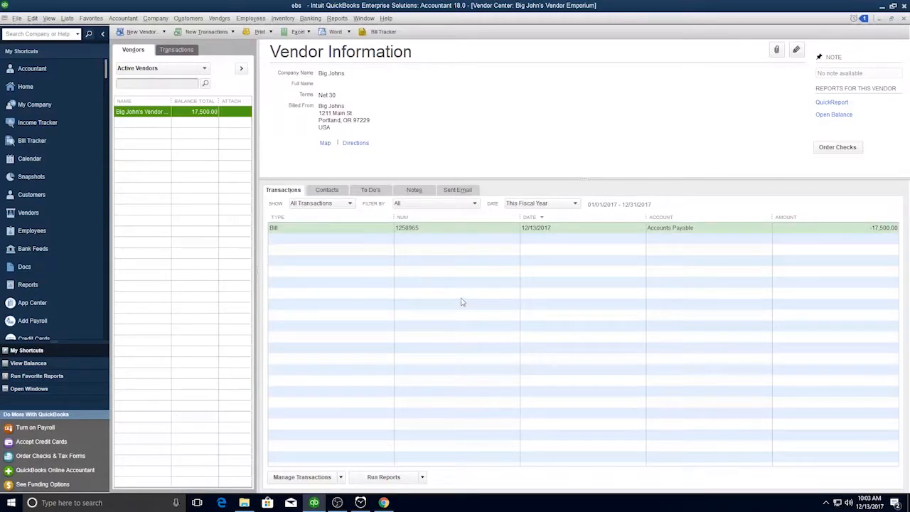
click(349, 205)
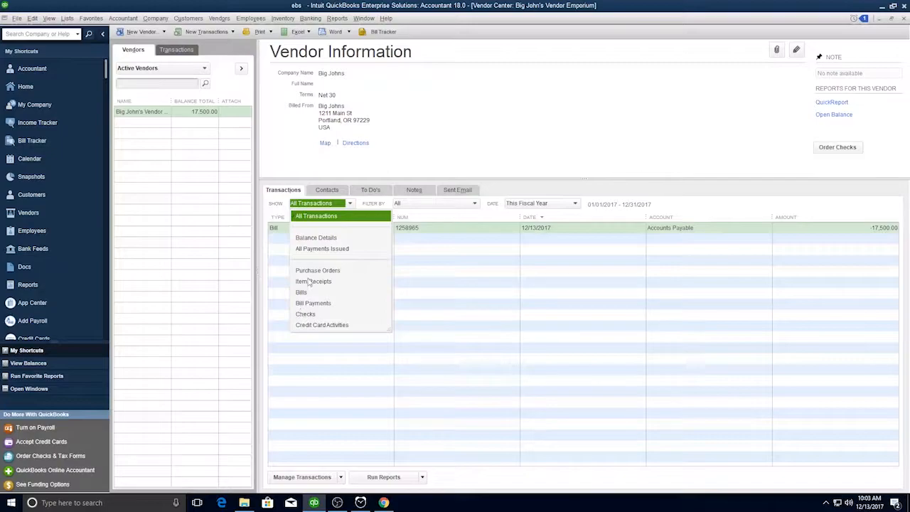
click(455, 269)
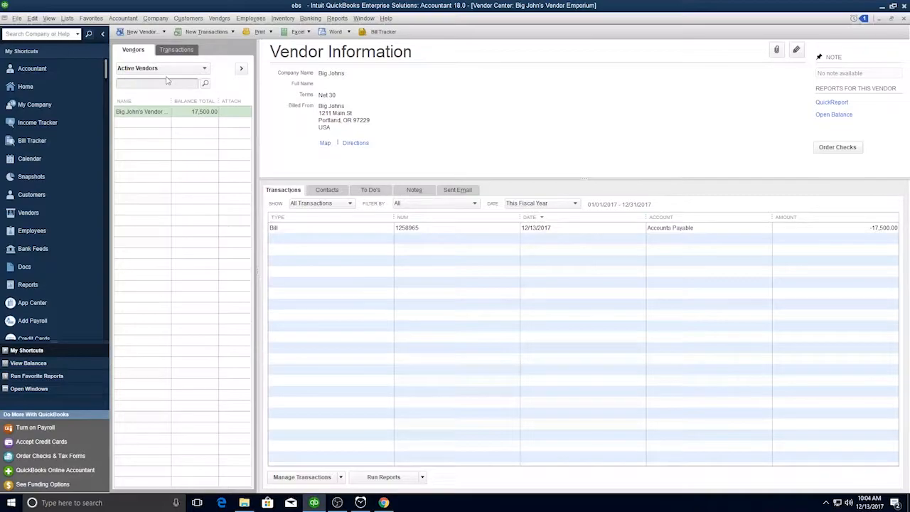
- Open the Item List and widen the total quantity column to check the widgets' stock
click(67, 20)
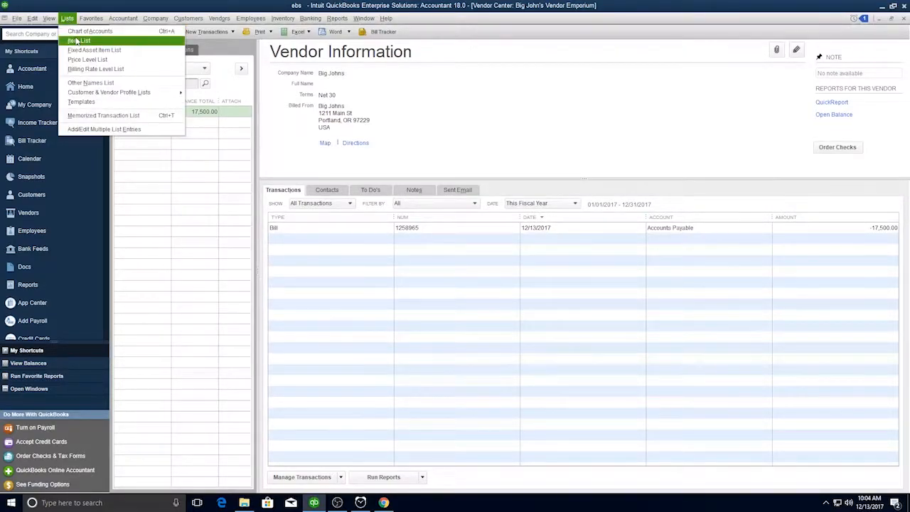
click(78, 40)
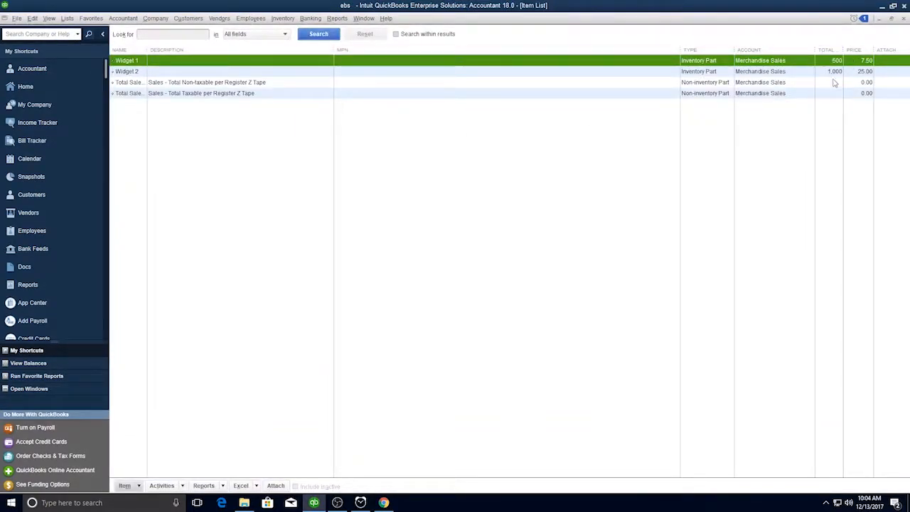
drag(818, 50, 783, 50)
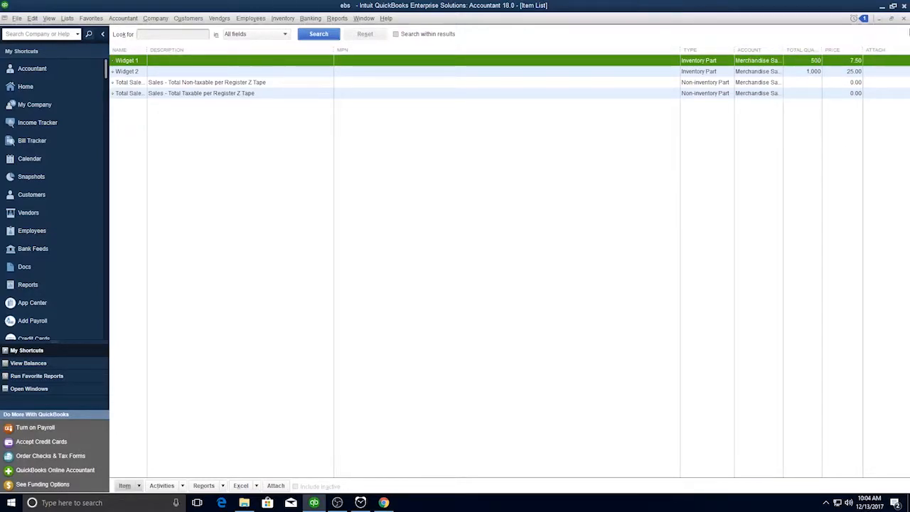
- Close the Item List, Vendor Center and Enter Bills windows to return to the Home page
click(903, 18)
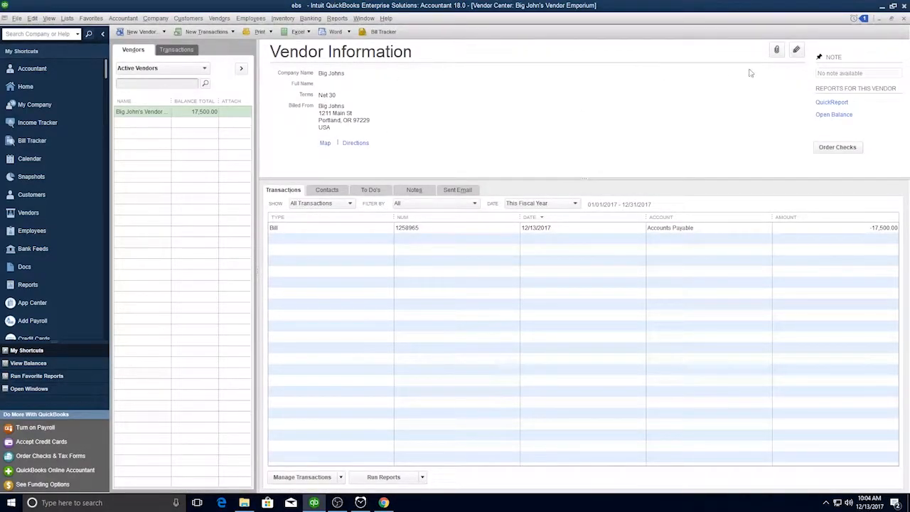
click(903, 19)
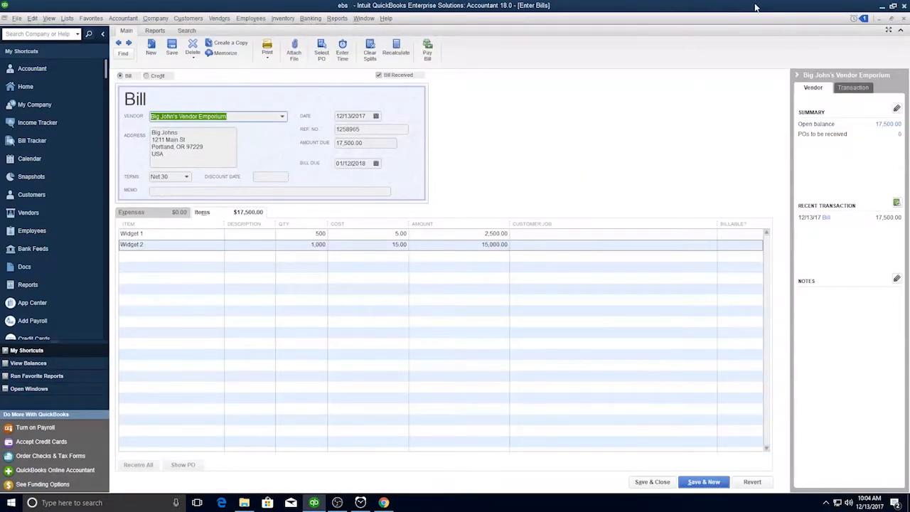
click(903, 22)
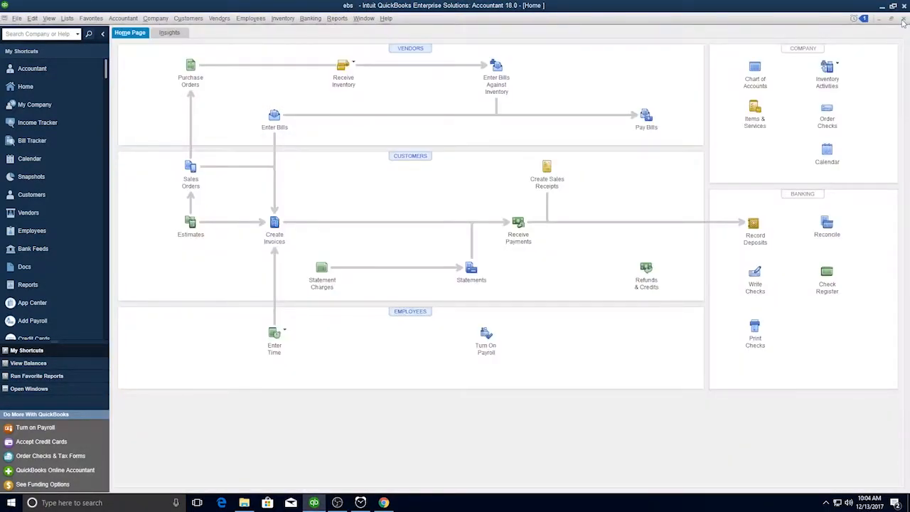
- Open Pay Bills, filter the bills by Big John's Vendor Emporium and mark its bill for payment
click(219, 18)
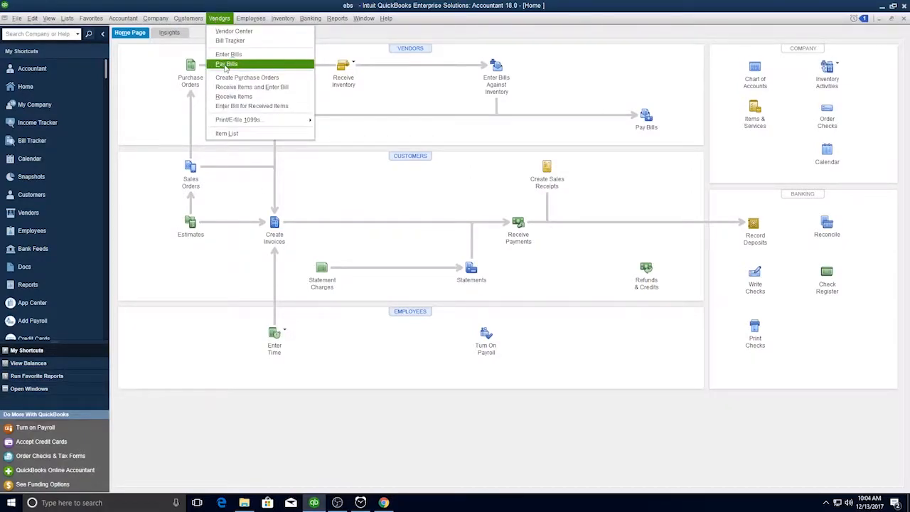
click(132, 35)
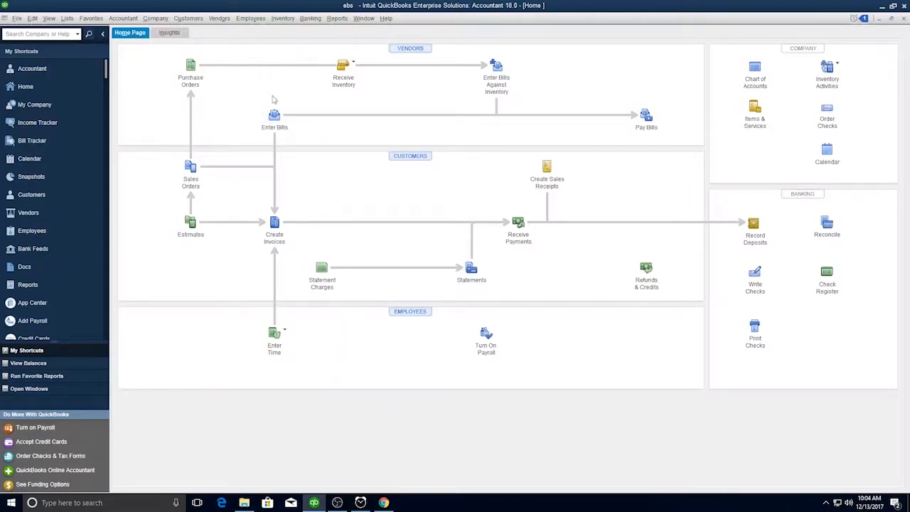
click(649, 121)
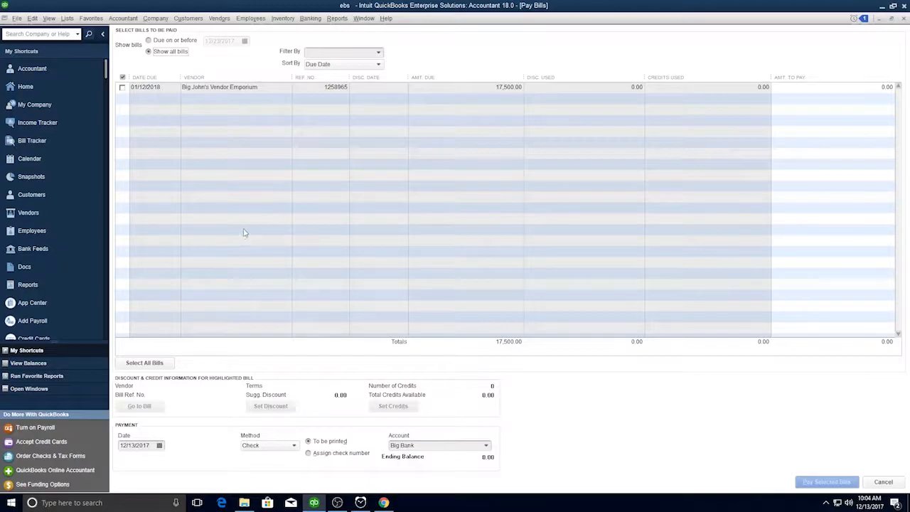
click(378, 55)
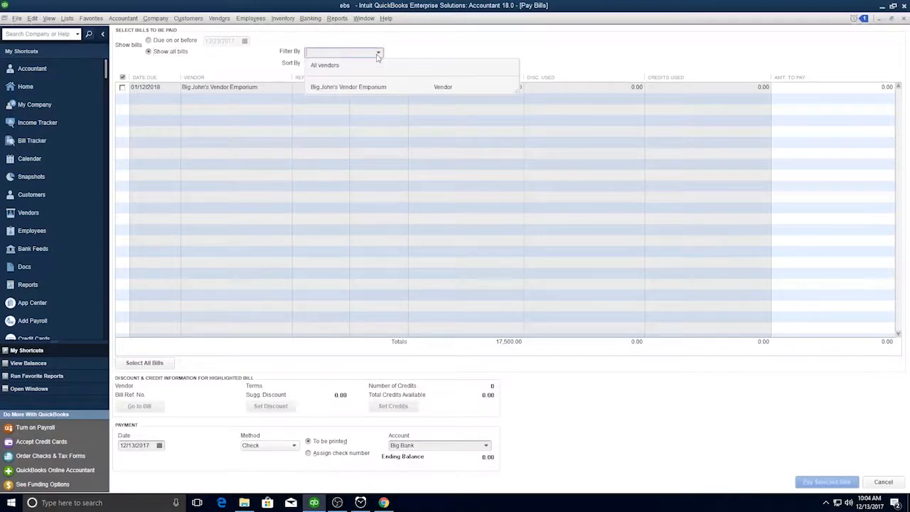
click(353, 88)
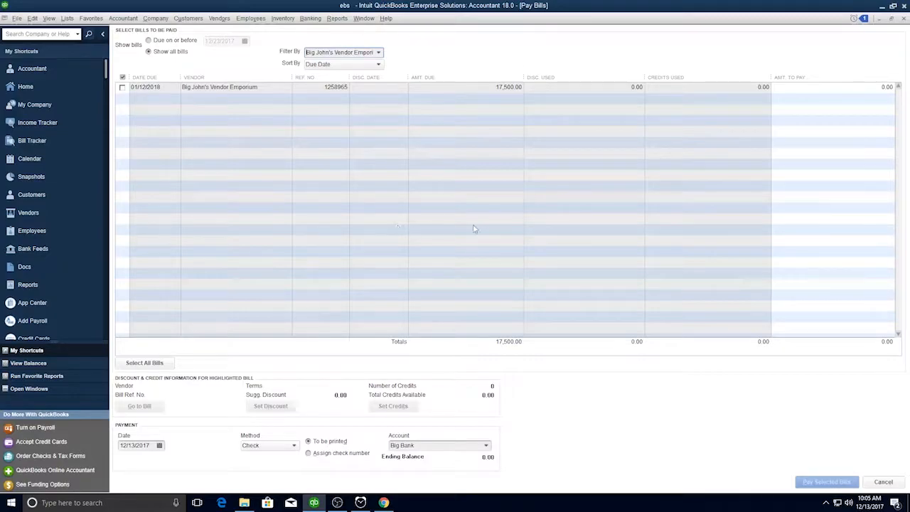
click(123, 88)
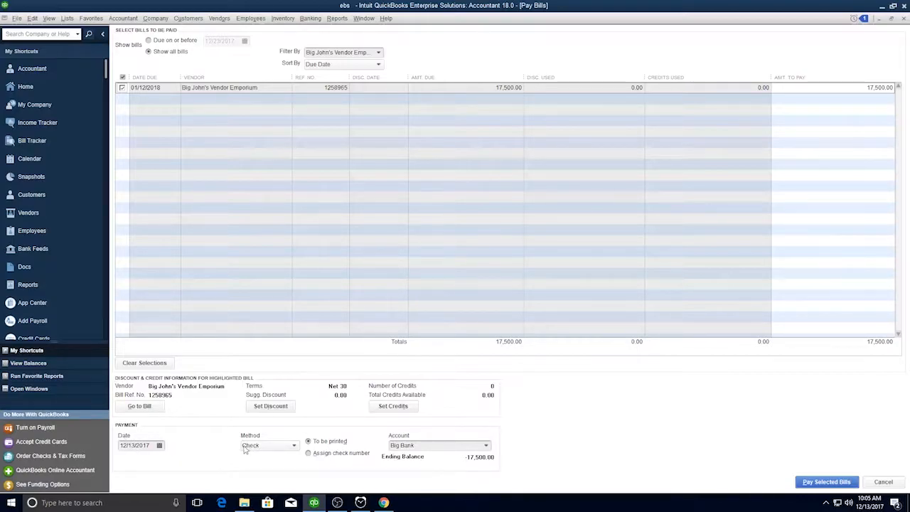
- Keep Check as the payment method and, after trying Assign check number, set the check to To be printed
click(294, 446)
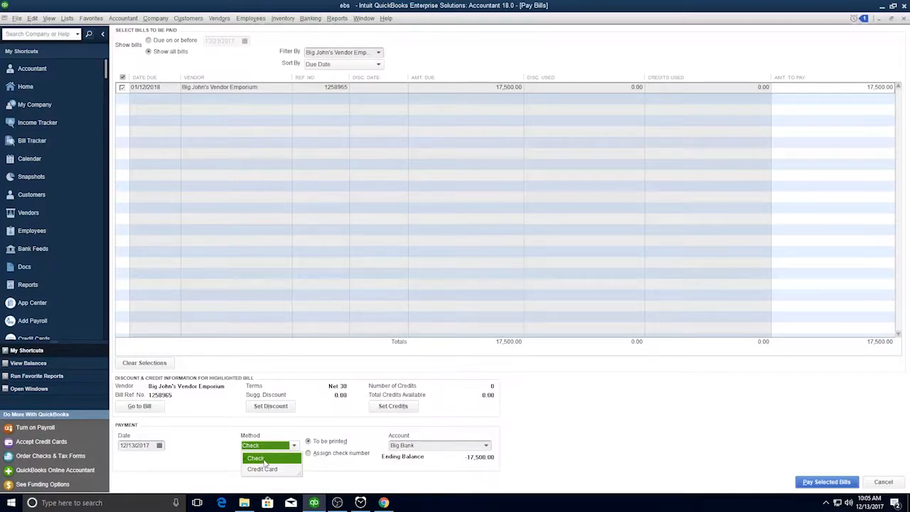
click(263, 461)
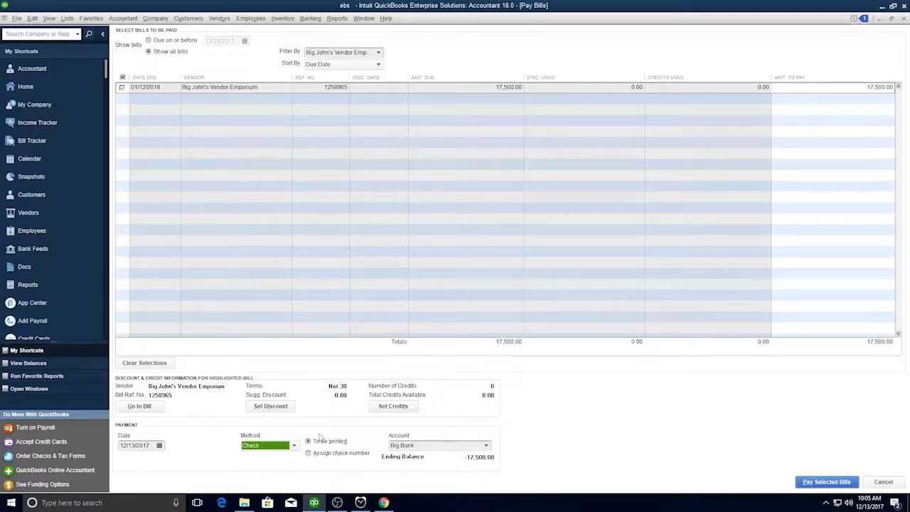
click(317, 456)
click(324, 443)
click(324, 455)
click(326, 441)
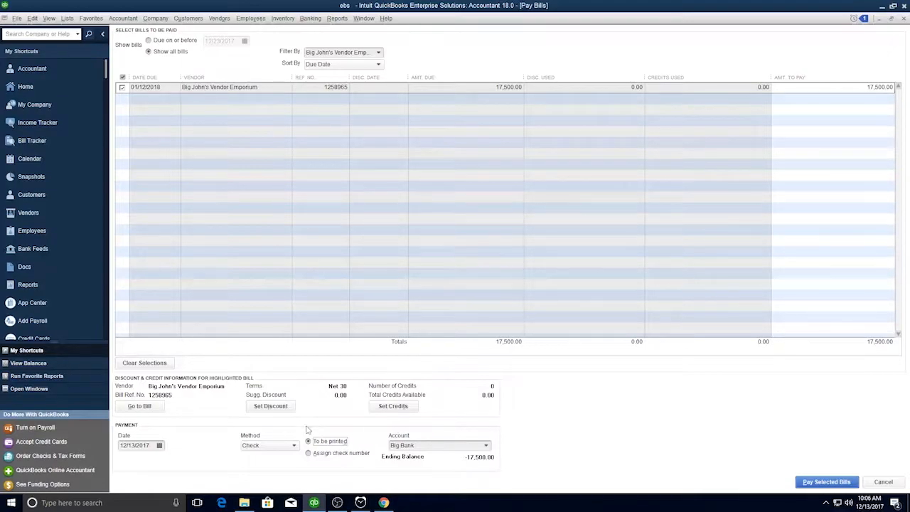
- Set the bill payment's check to Assign check number, with Big Bank as the payment account
click(319, 454)
click(486, 446)
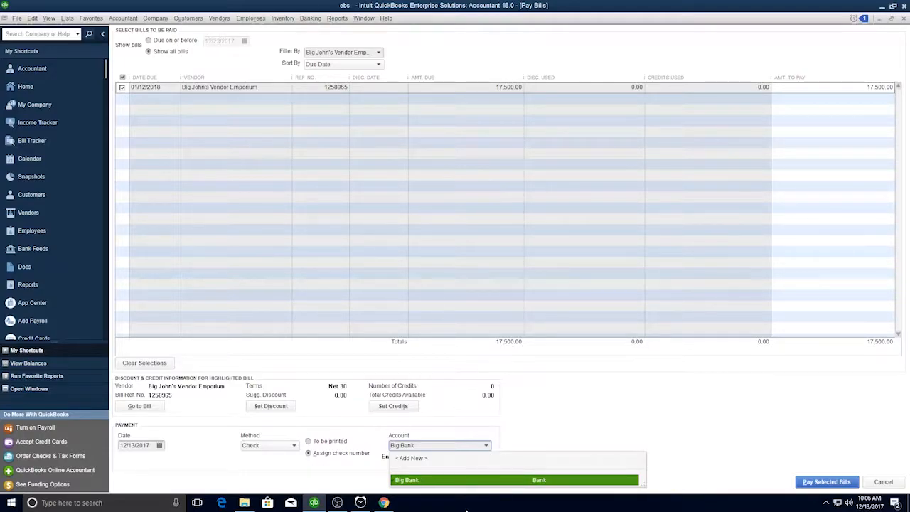
click(408, 481)
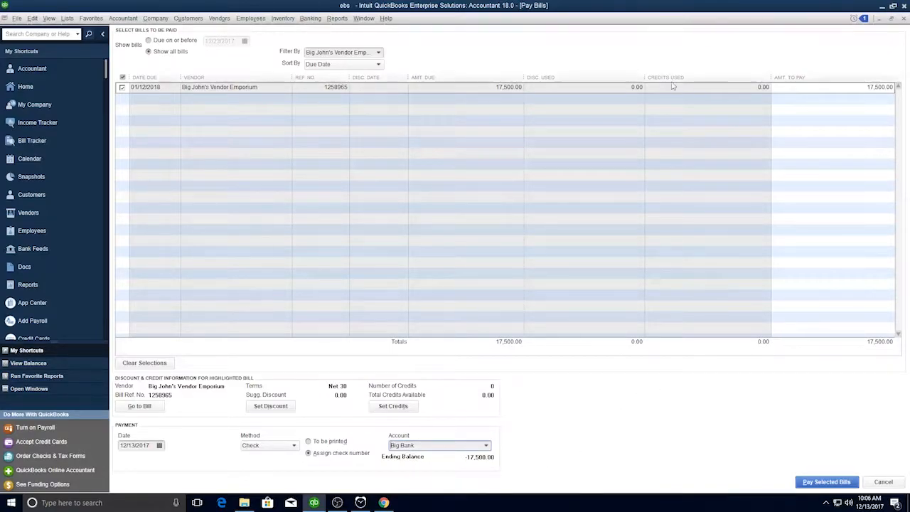
click(829, 87)
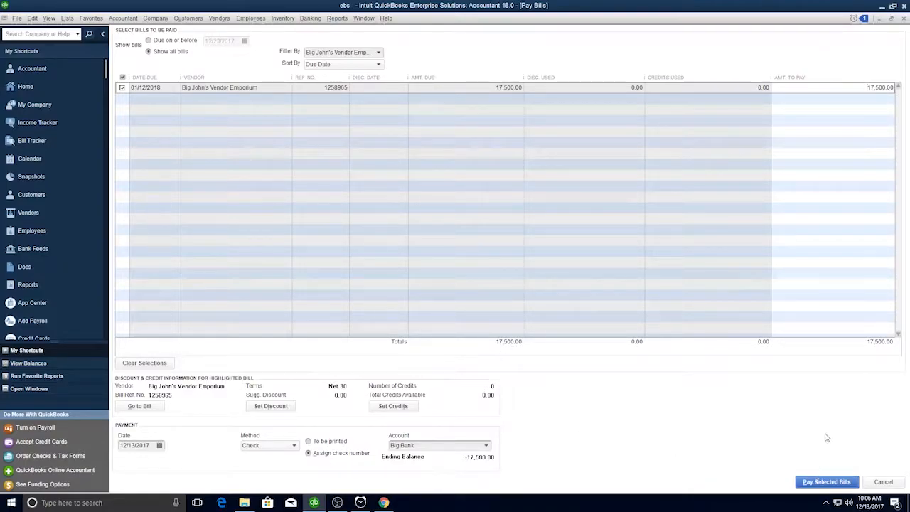
- Pay the selected bill with EFT in place of a check number and finish without paying more bills
click(816, 483)
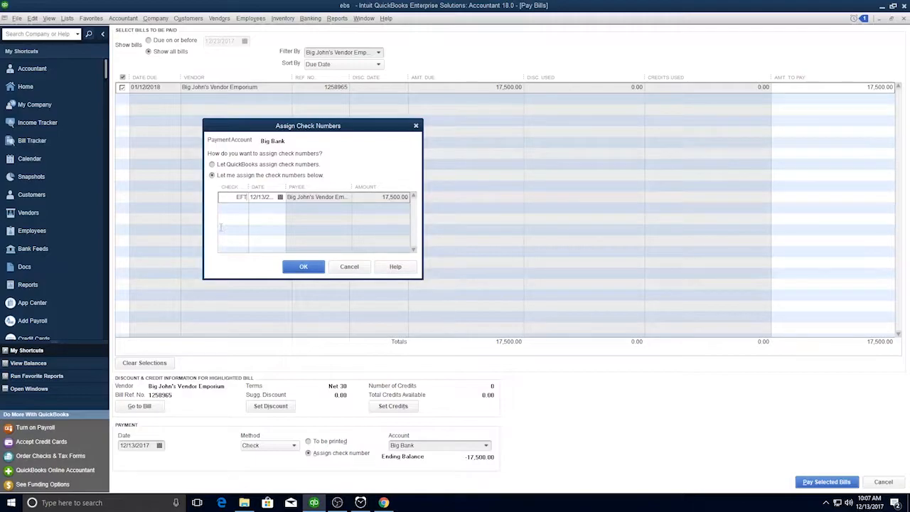
click(299, 266)
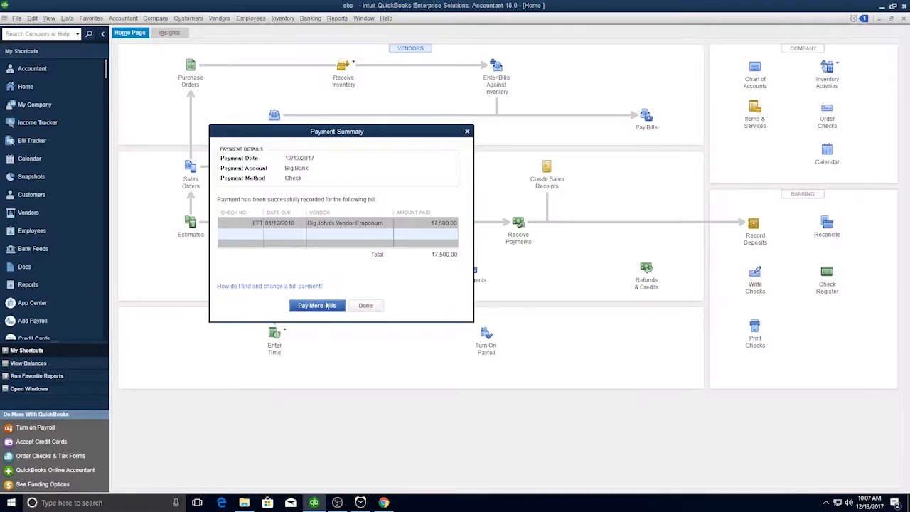
click(371, 306)
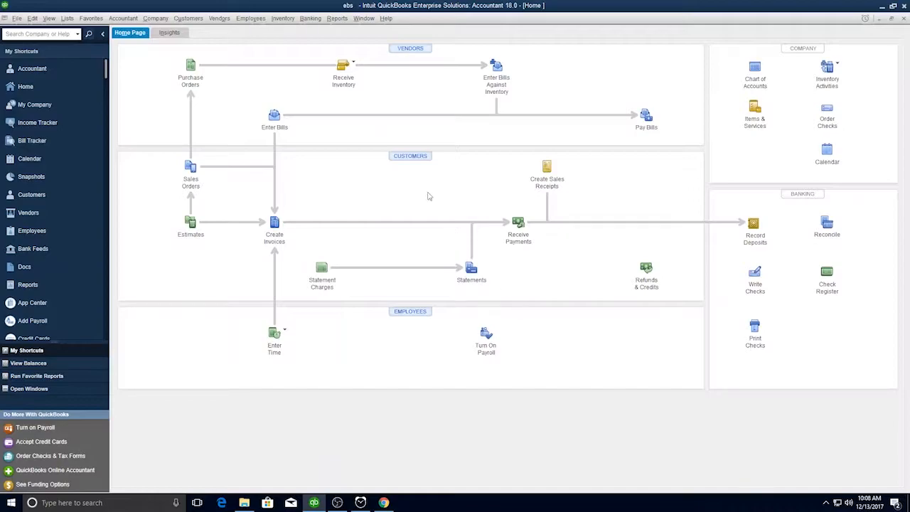
- Start a new customer from the Customer Center and enter the customer's full name as the customer name
click(418, 158)
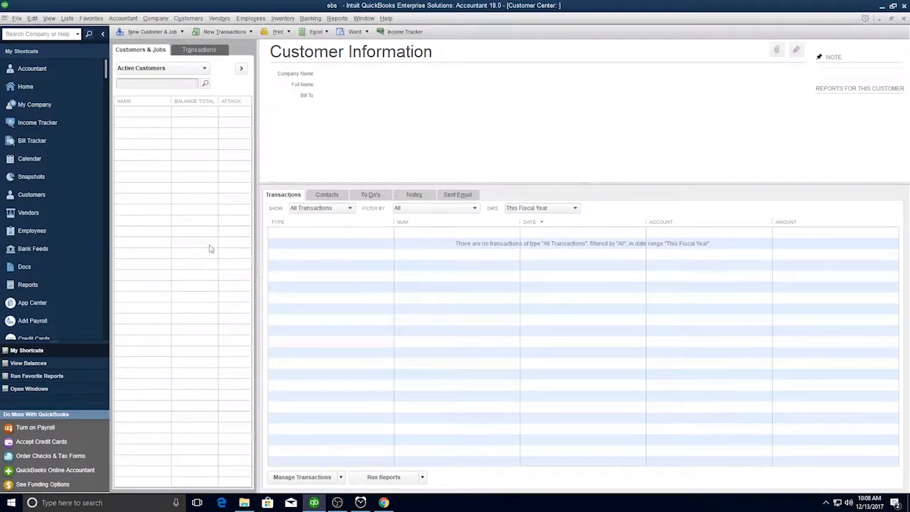
right_click(183, 152)
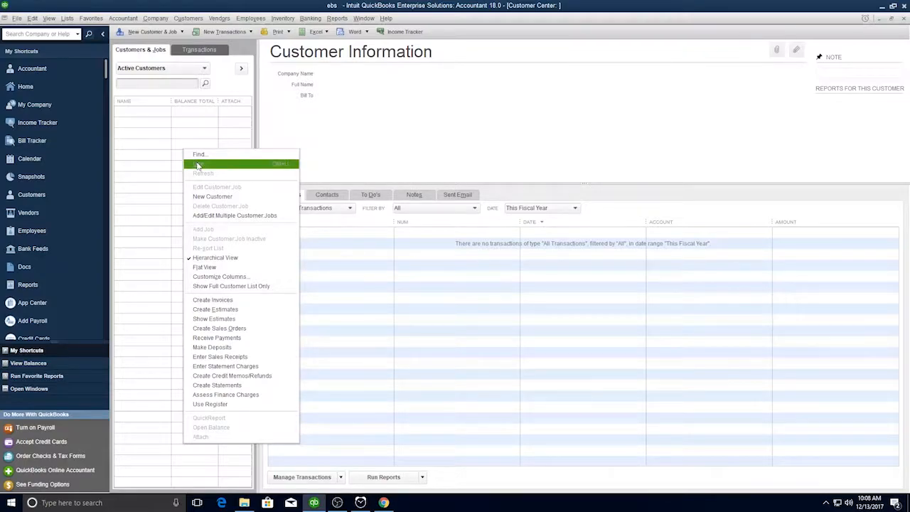
click(212, 197)
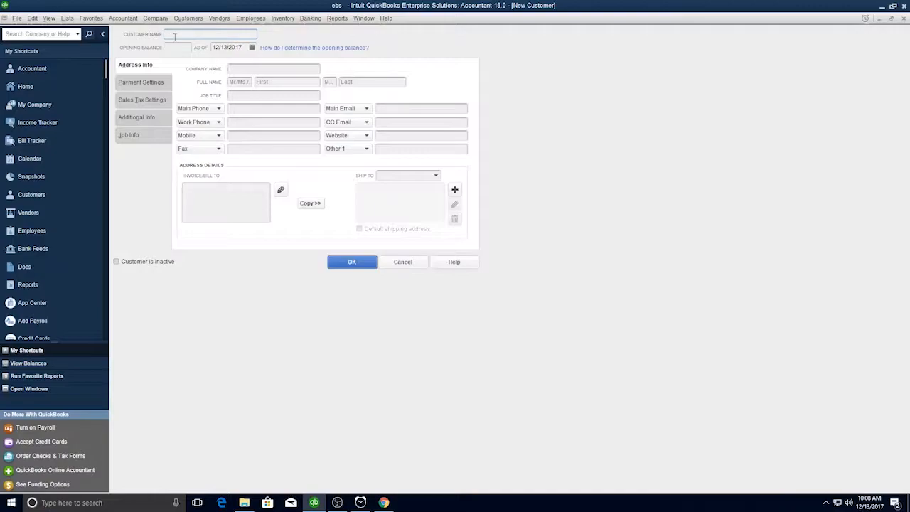
text(Karla Smith)
- Enter the customer's full name as the company name and accept the billing address with only that name
click(254, 68)
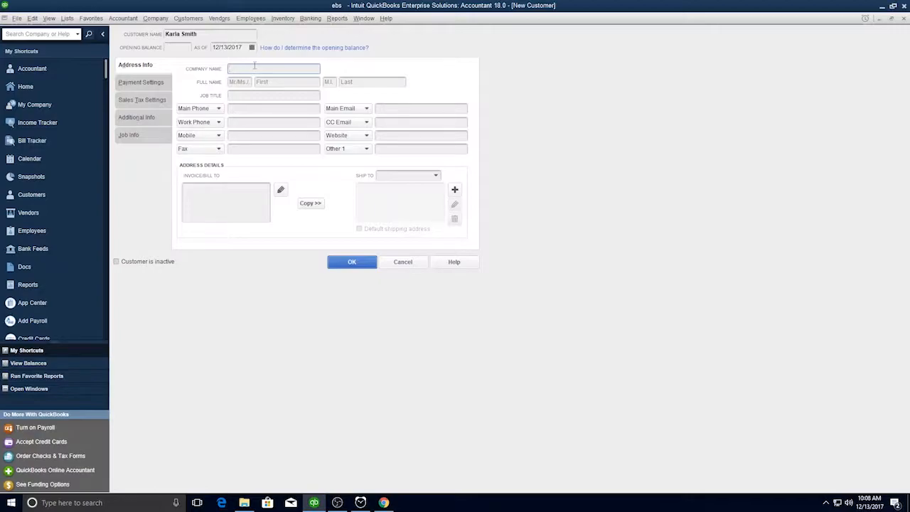
text(Karla Smith)
click(237, 84)
click(263, 82)
click(280, 189)
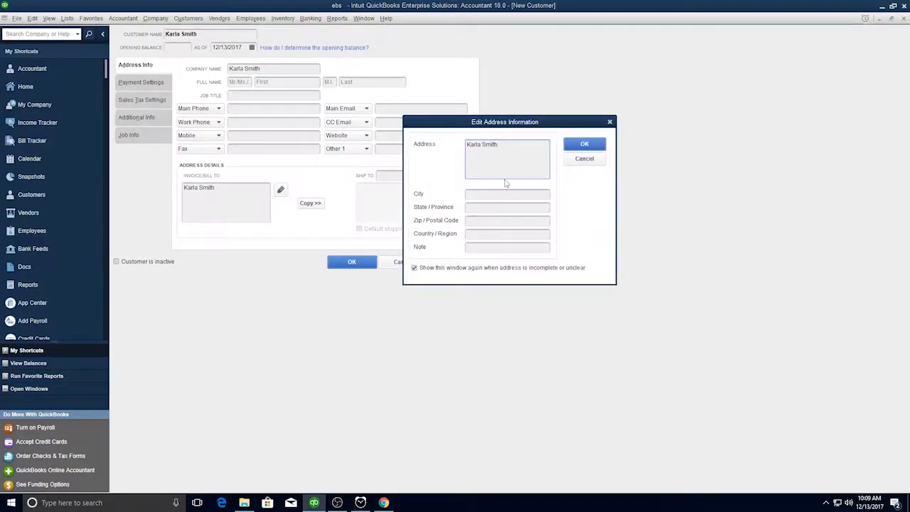
click(574, 142)
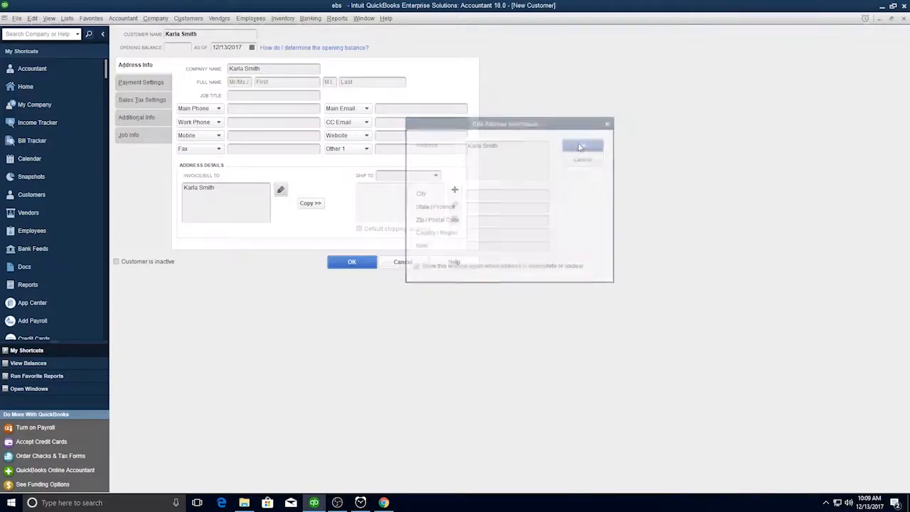
- Set the new customer's payment terms to Net 30 and the preferred payment method to Cash
click(163, 84)
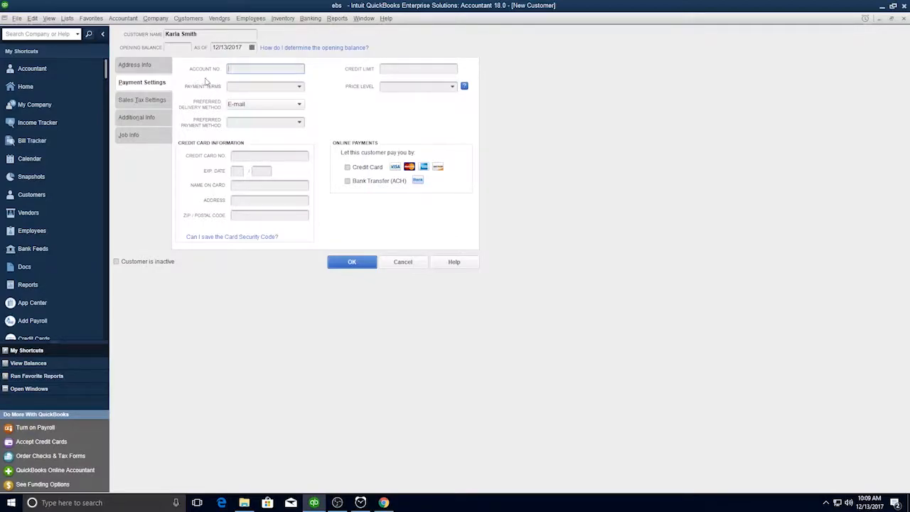
click(290, 86)
click(300, 87)
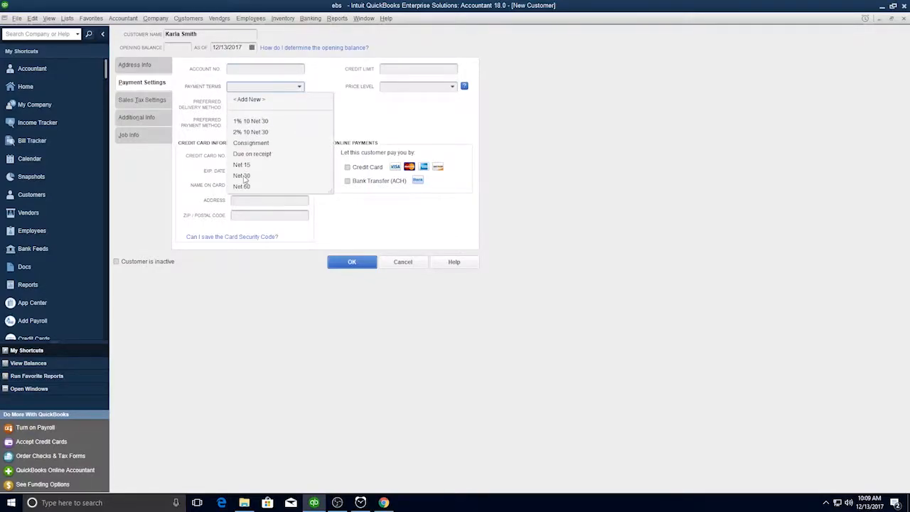
click(242, 175)
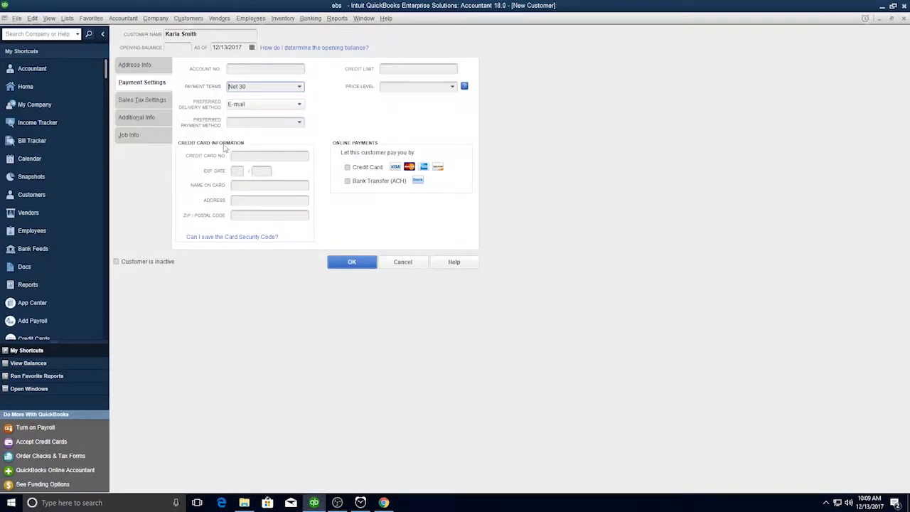
click(298, 124)
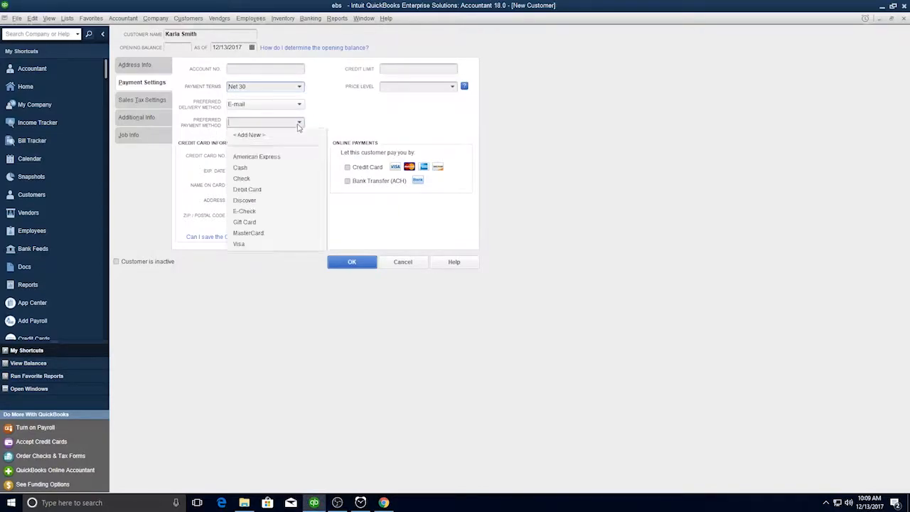
click(242, 168)
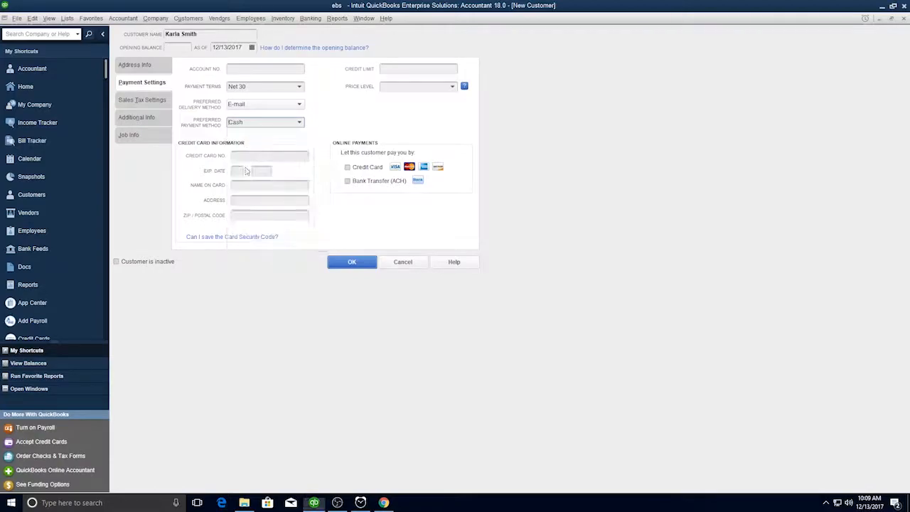
- Examine the customer's credit limit, price level and credit card number fields without filling them in
click(390, 66)
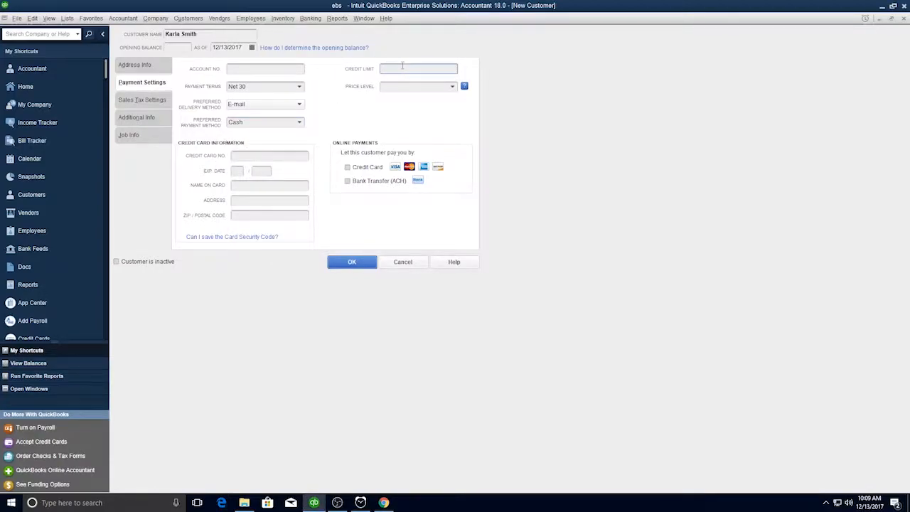
click(452, 87)
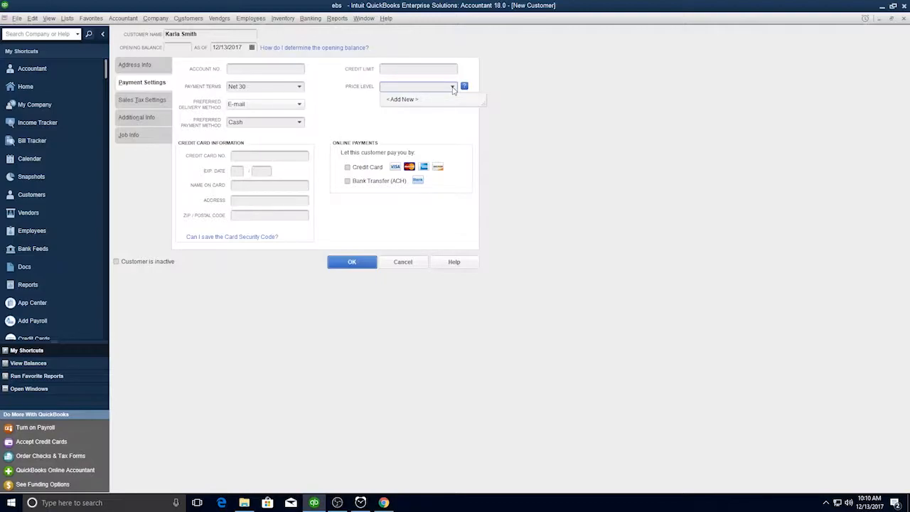
click(452, 88)
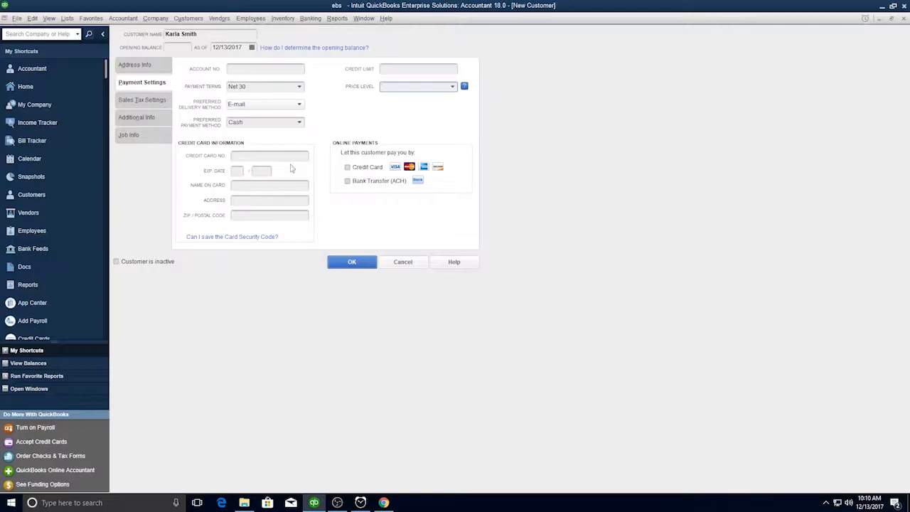
click(246, 157)
- Review the new customer's sales tax settings, customer type and rep choices, and job information without entering anything
click(147, 102)
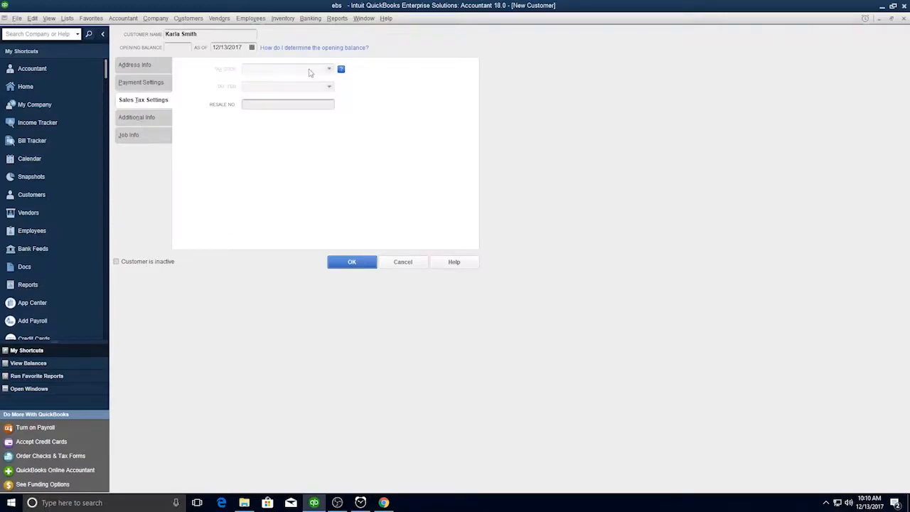
click(267, 105)
click(157, 118)
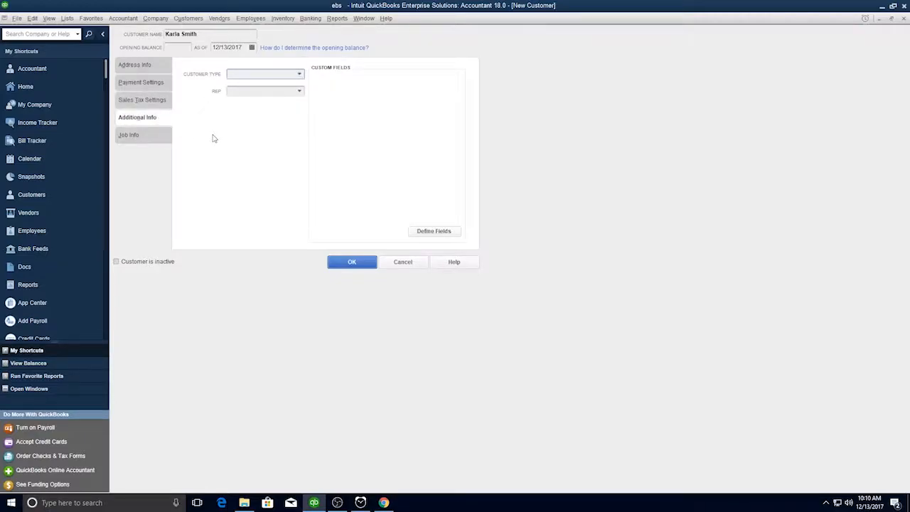
click(299, 74)
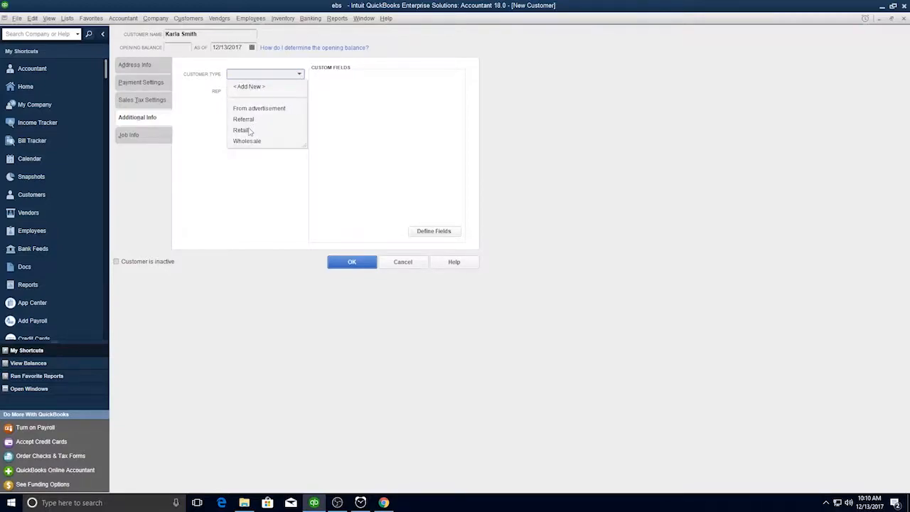
click(204, 134)
click(299, 93)
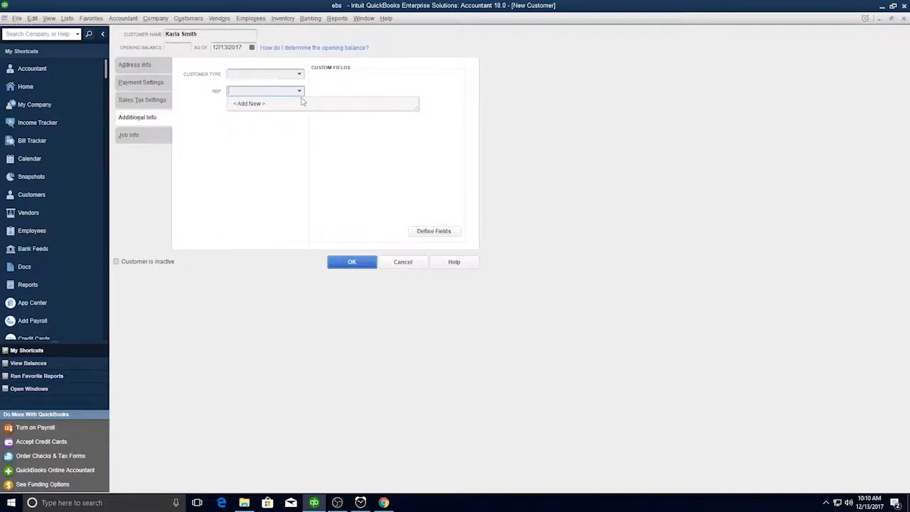
click(300, 91)
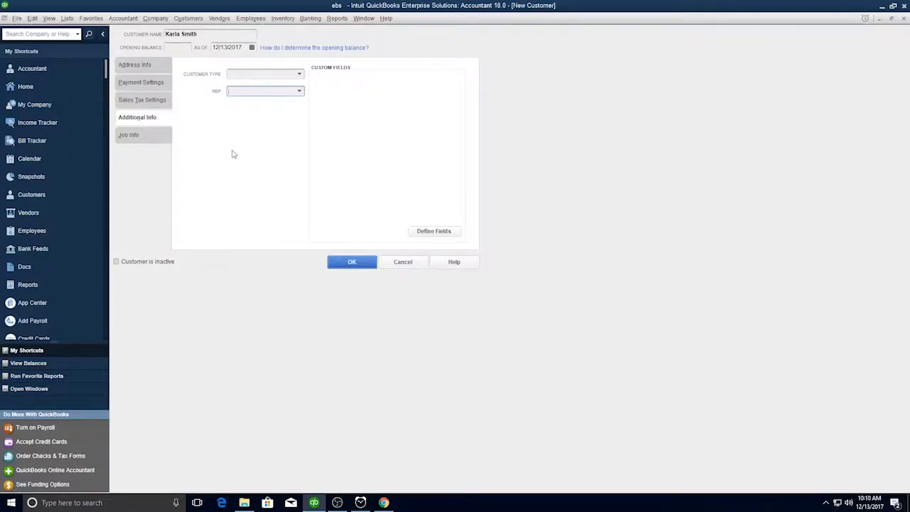
click(129, 141)
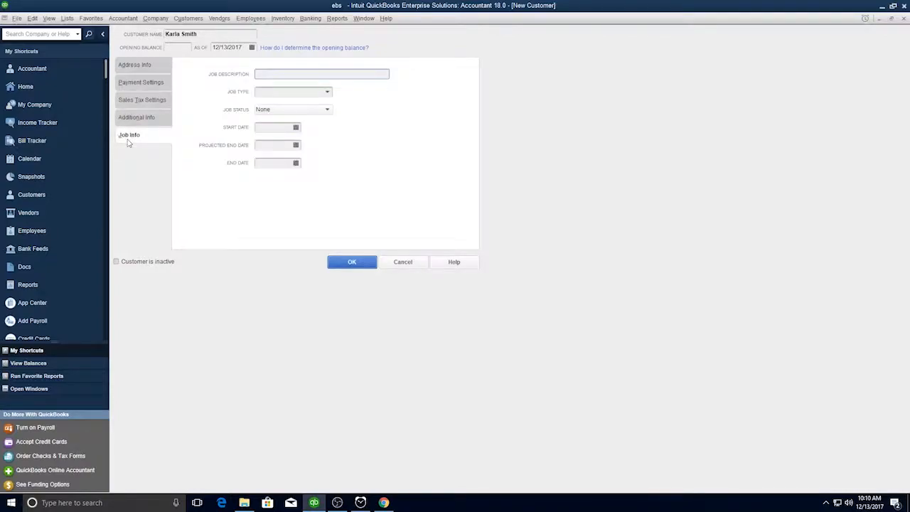